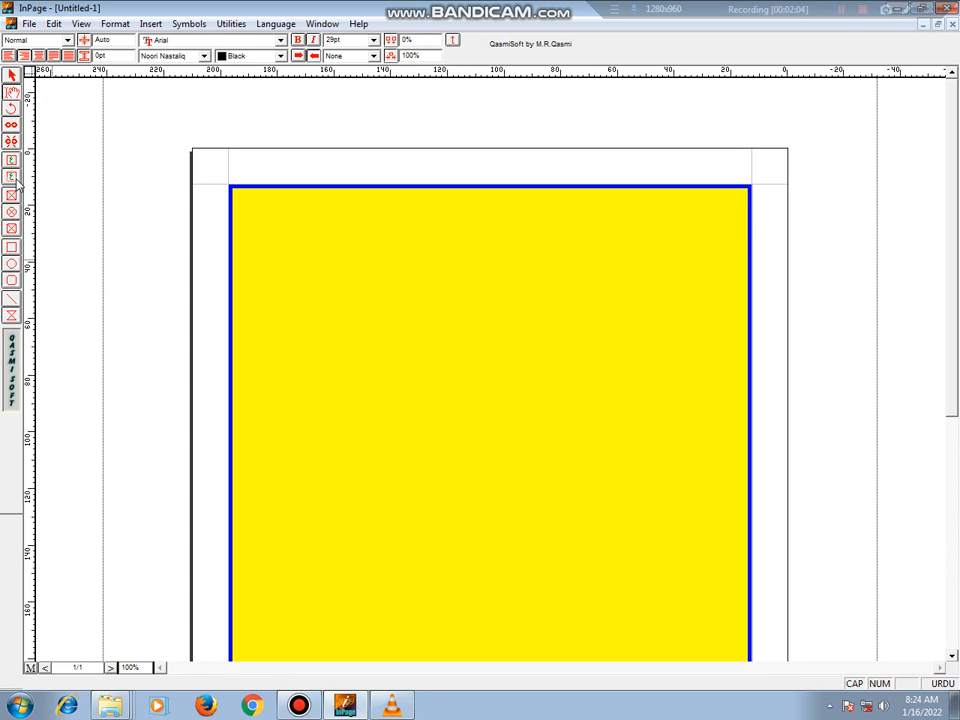
# Step: Draw a single-line title text box inside the yellow page frame near its upper edge and widen it to about 170 mm
pyautogui.click(16, 180)
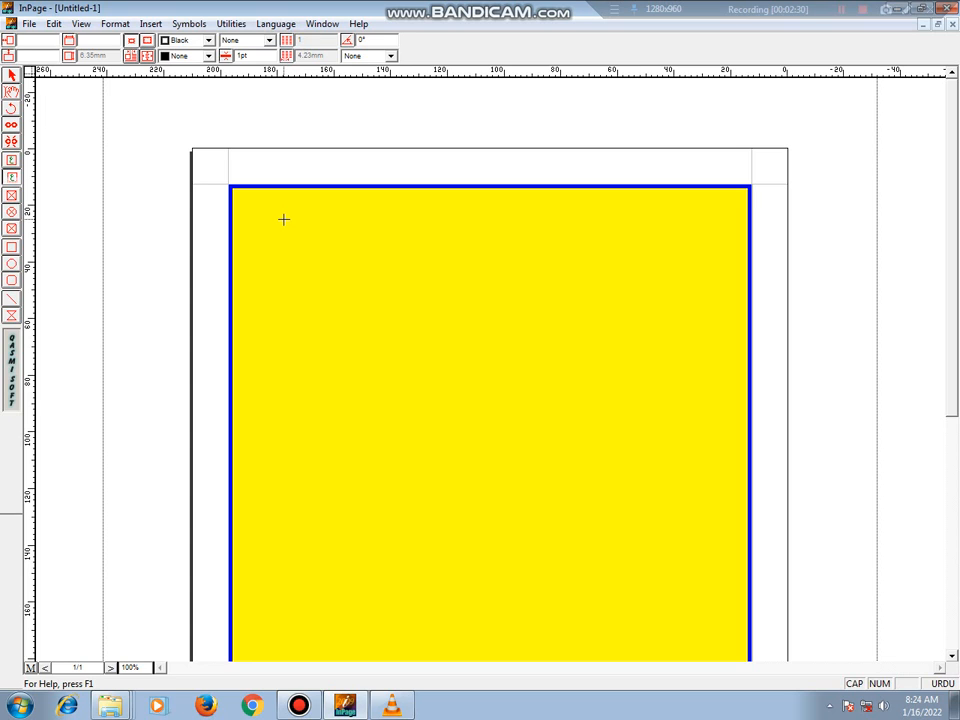
pyautogui.moveTo(247, 208); pyautogui.dragTo(699, 275)
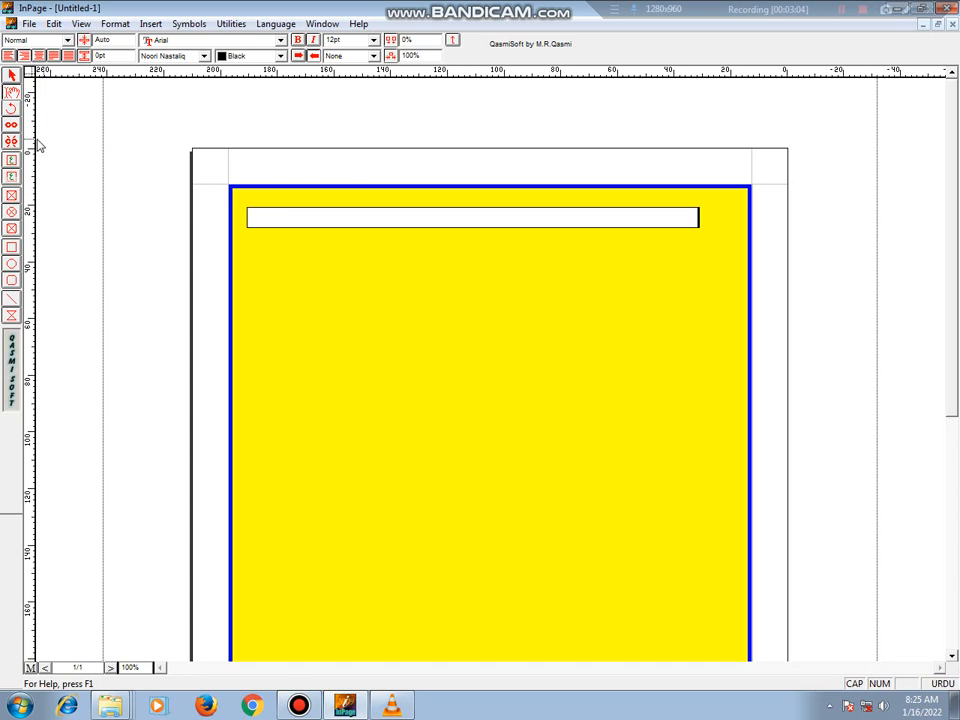
pyautogui.click(12, 78)
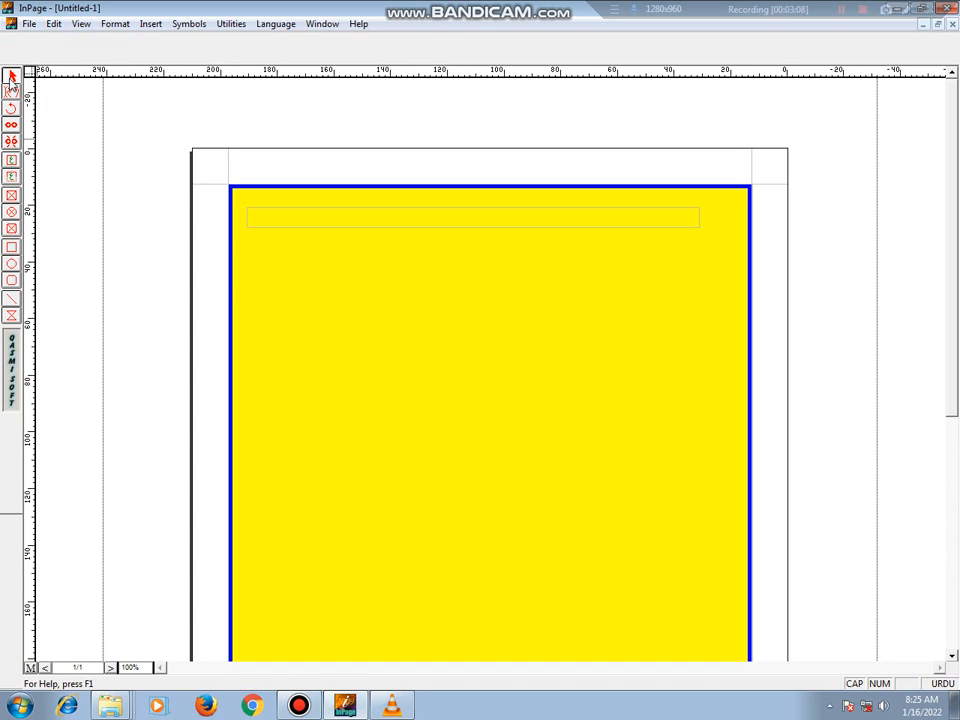
pyautogui.click(350, 230)
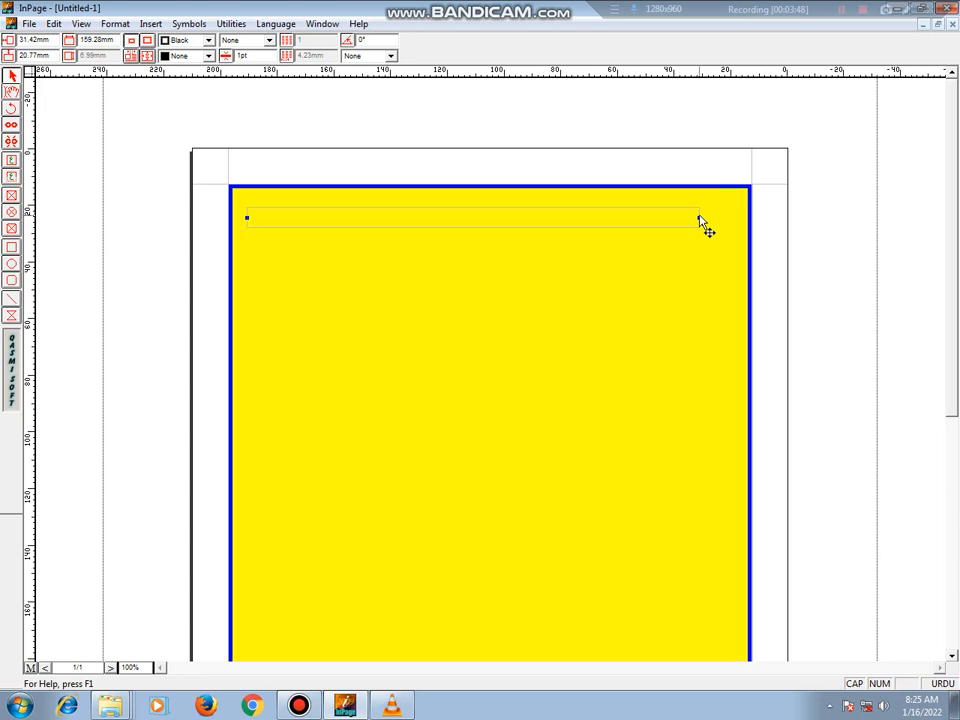
pyautogui.moveTo(699, 218); pyautogui.dragTo(730, 220)
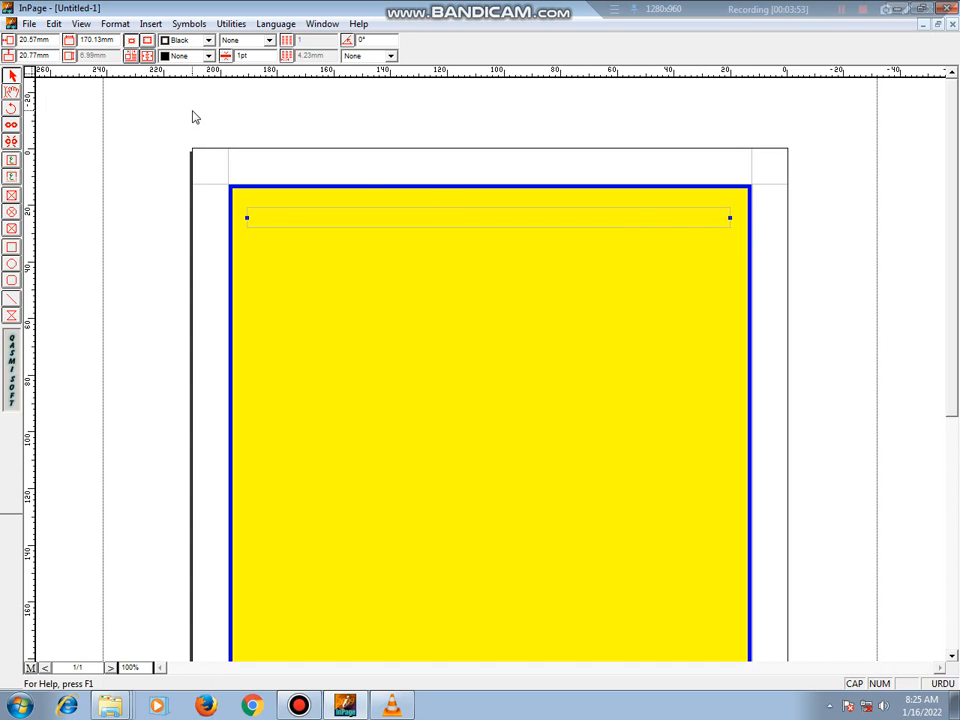
# Step: Give the title box a dash-dot border pattern with 5pt thickness in Red
pyautogui.click(269, 41)
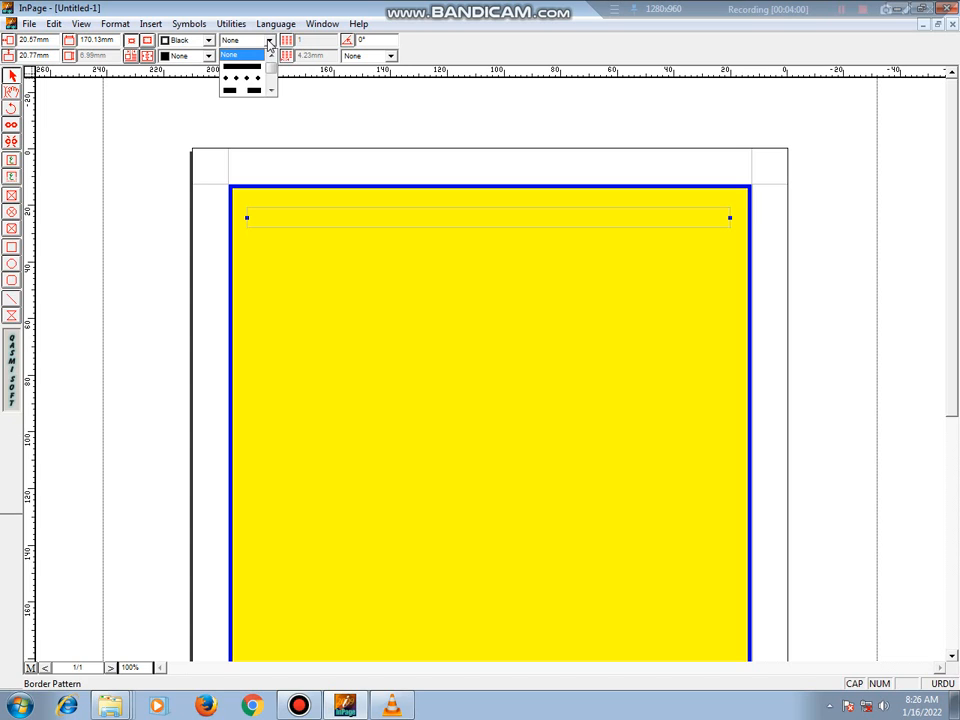
pyautogui.scroll(-1, 269, 43)
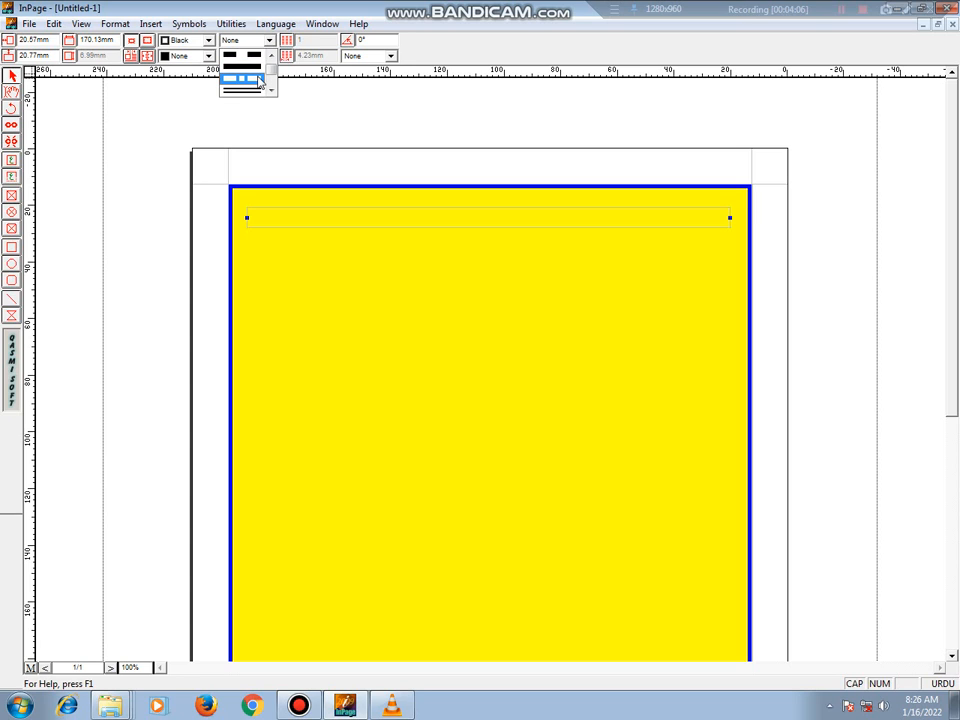
pyautogui.click(259, 81)
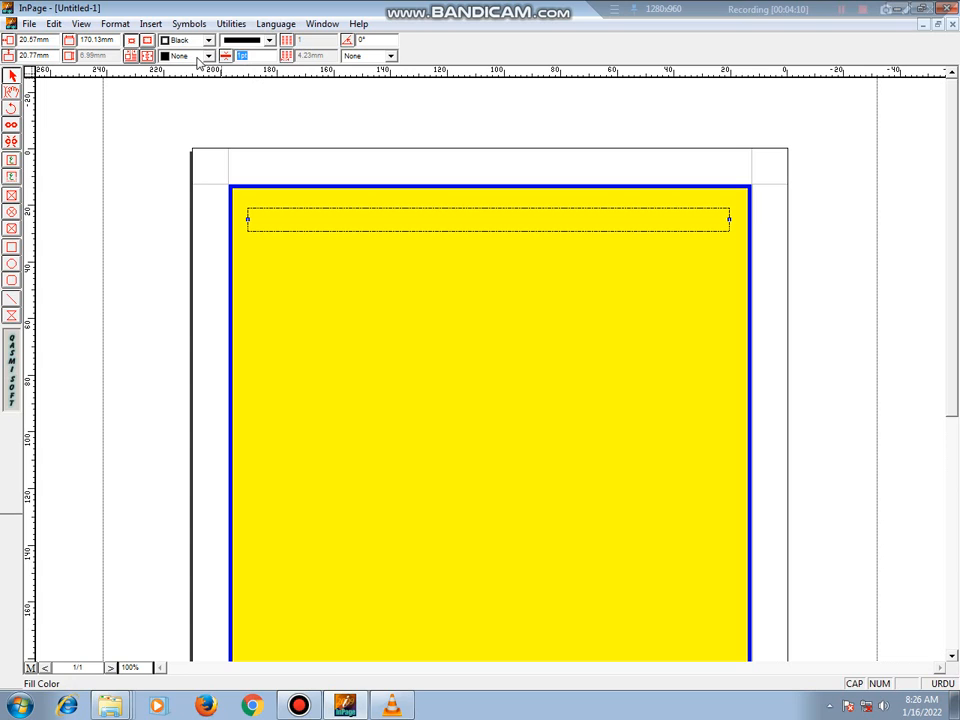
pyautogui.write('5')
pyautogui.press('Return')
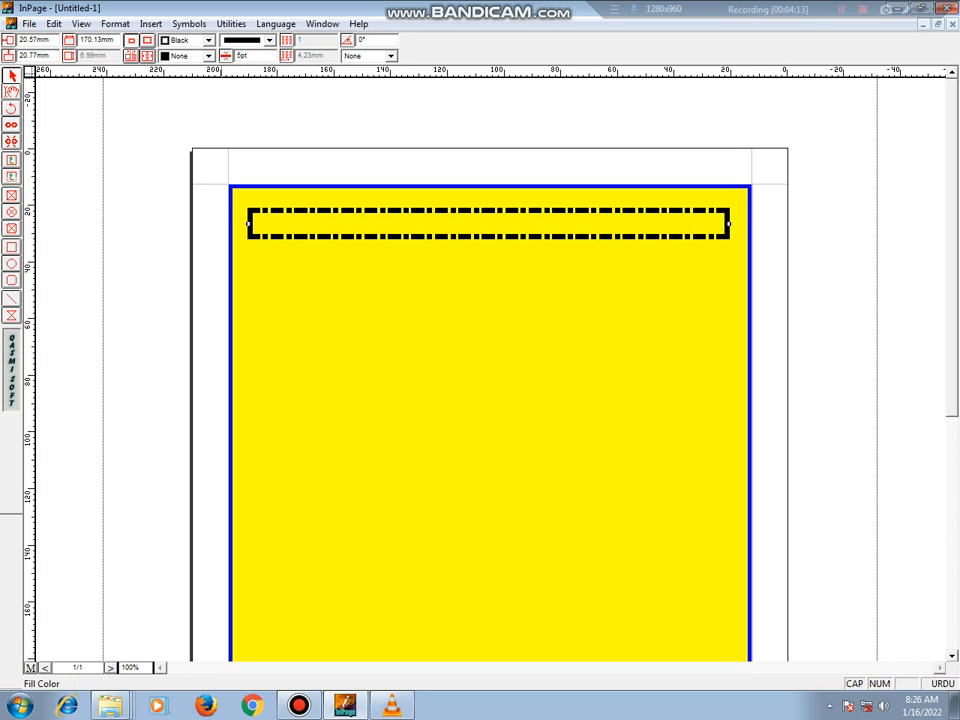
pyautogui.click(208, 41)
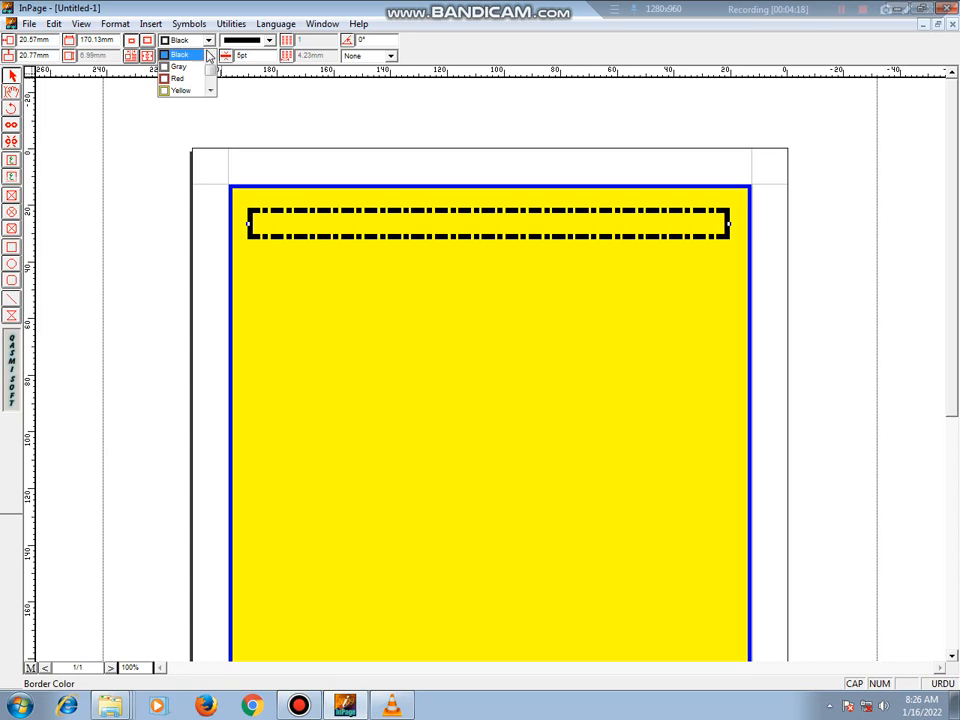
pyautogui.click(184, 78)
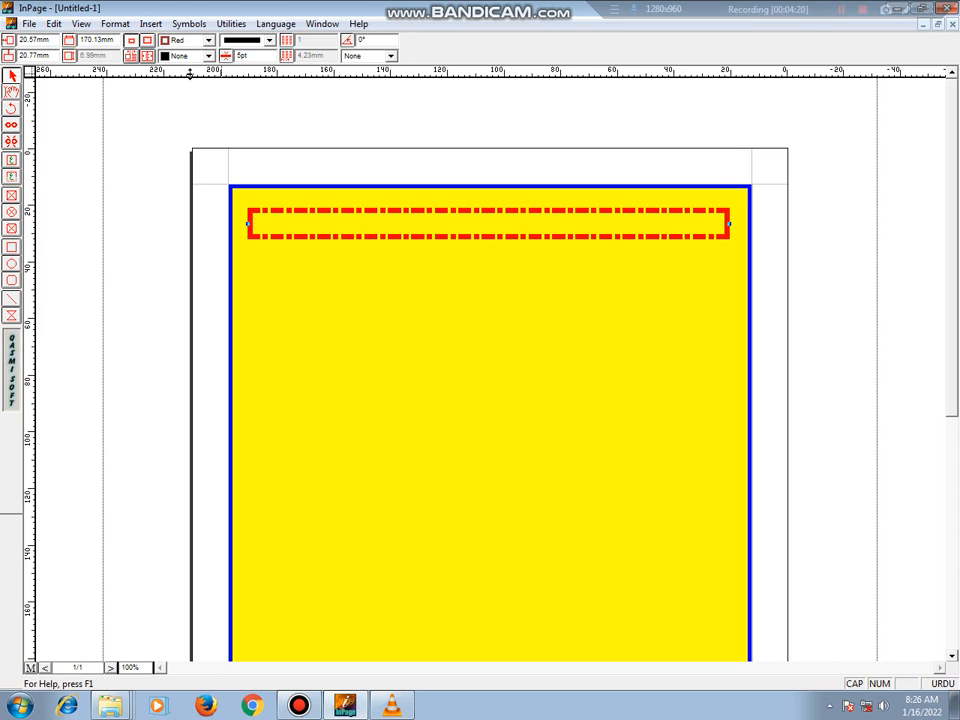
# Step: Try a Cyan fill on the title box and reset its fill to None
pyautogui.click(209, 57)
pyautogui.scroll(-2, 212, 62)
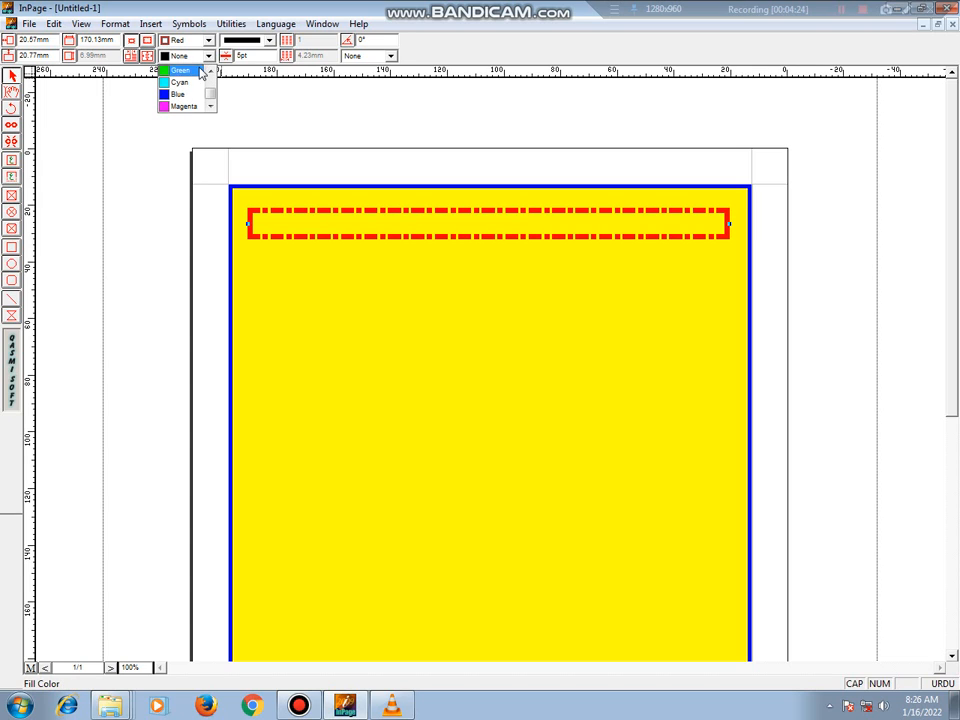
pyautogui.click(182, 82)
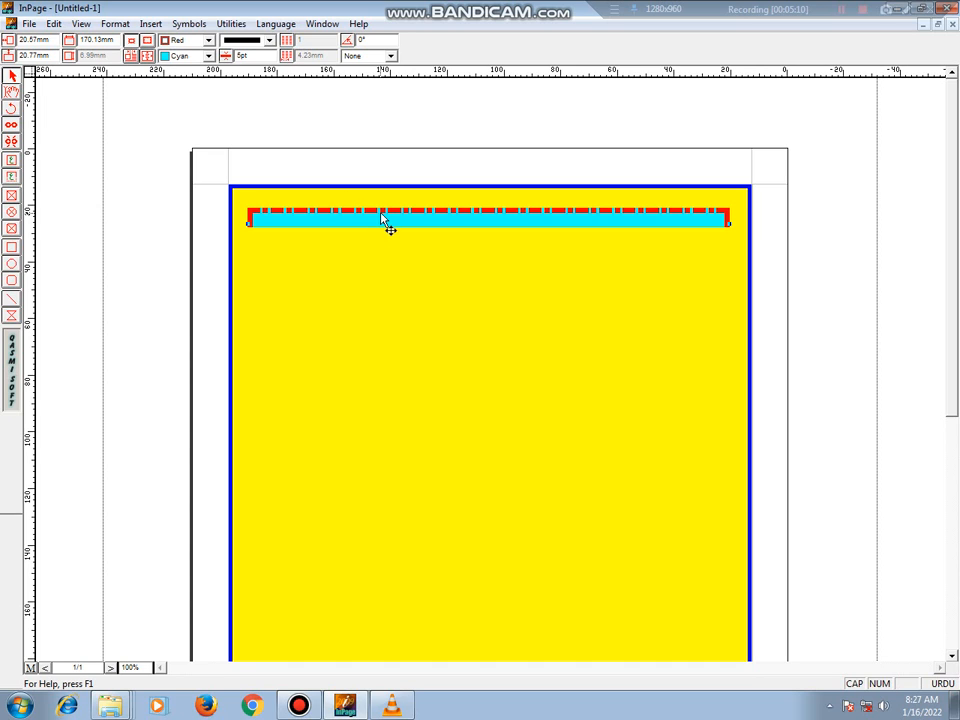
pyautogui.click(209, 56)
pyautogui.scroll(3, 211, 60)
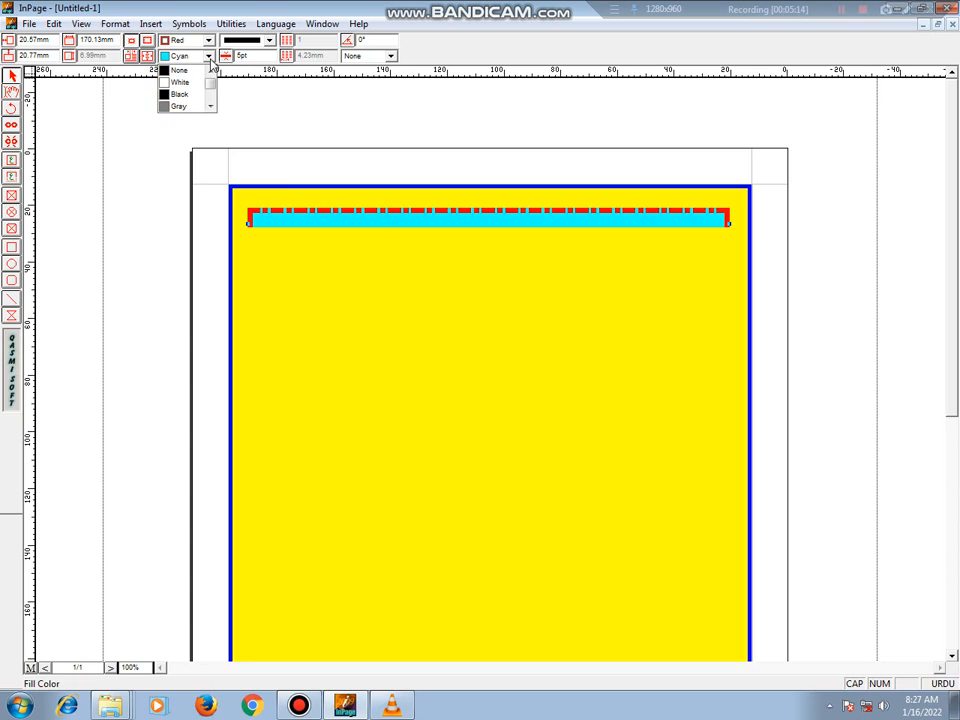
pyautogui.click(176, 70)
pyautogui.click(410, 281)
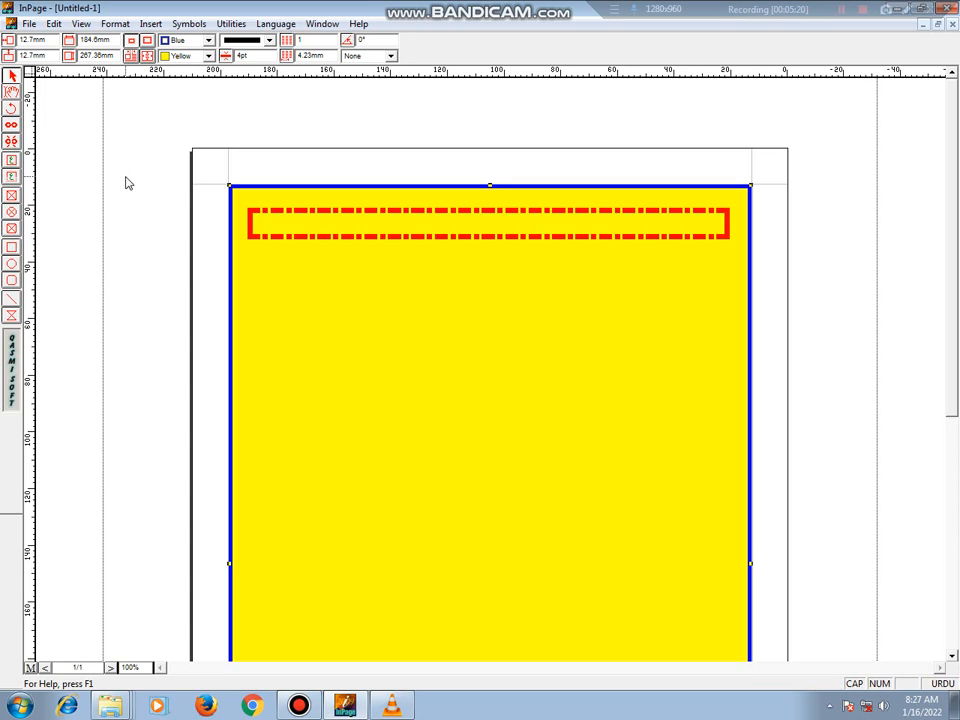
# Step: Open the document app 2.inp and copy its large Urdu heading line directly below the title
pyautogui.click(12, 94)
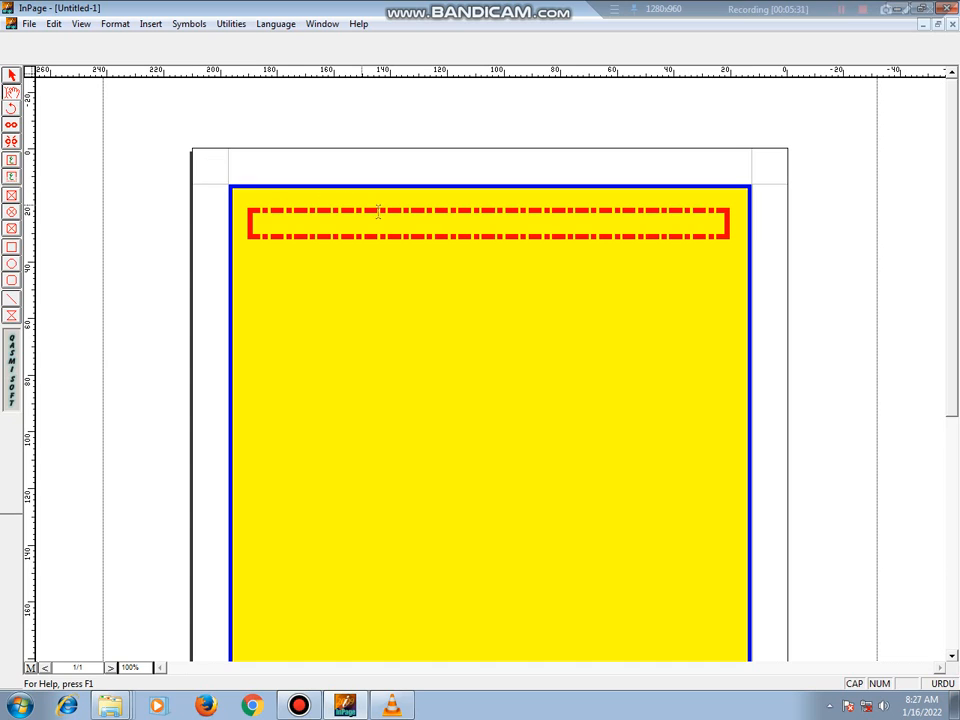
pyautogui.click(467, 222)
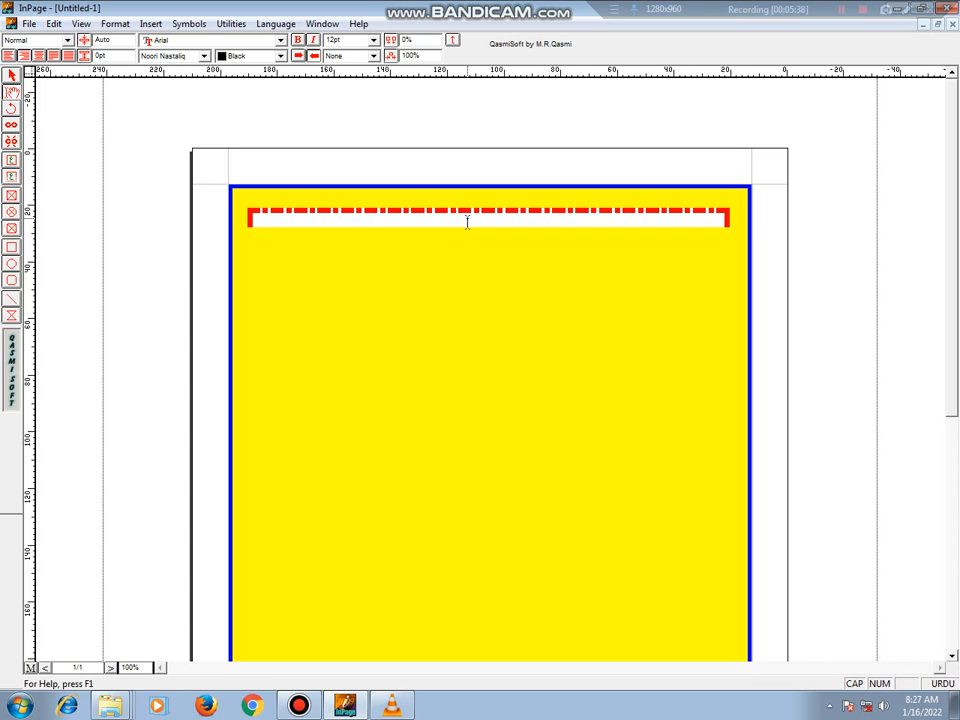
pyautogui.click(29, 24)
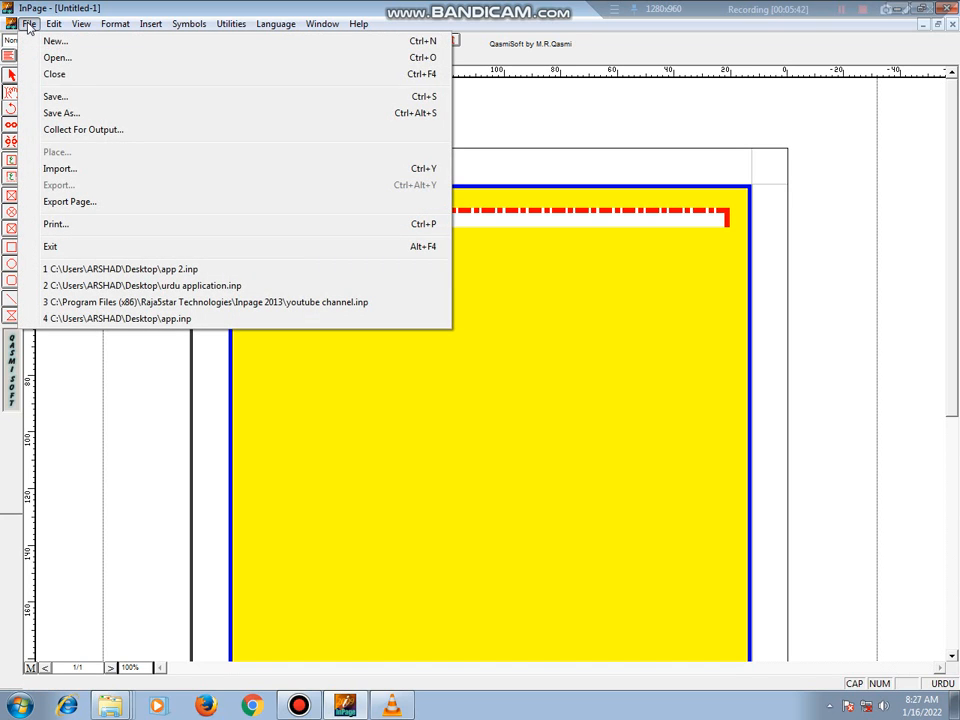
pyautogui.click(225, 270)
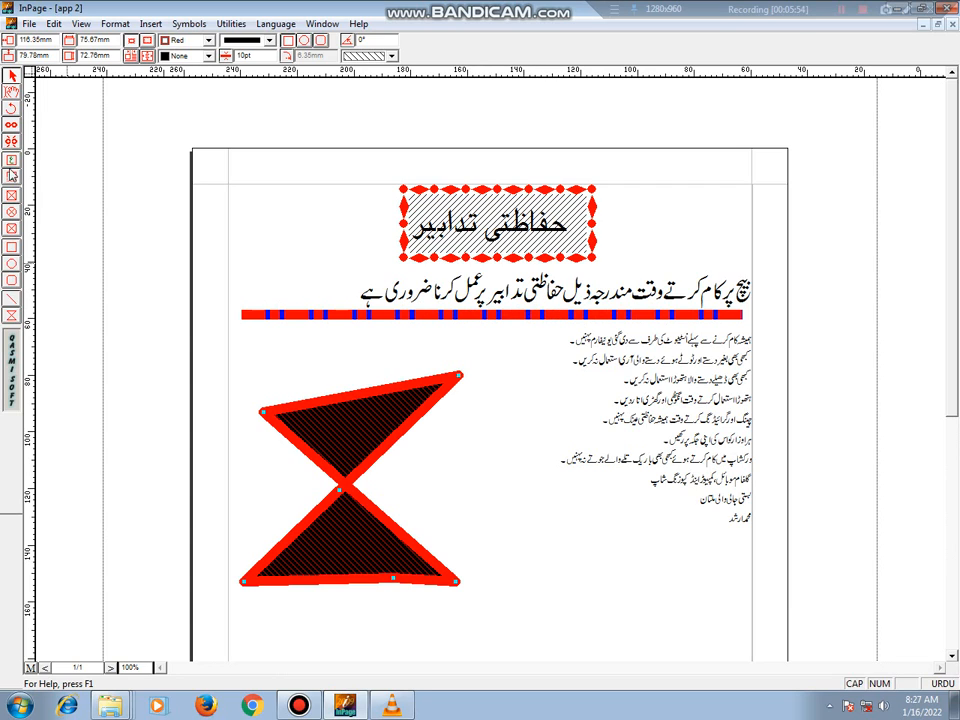
pyautogui.click(11, 75)
pyautogui.moveTo(354, 290); pyautogui.dragTo(750, 291)
pyautogui.rightClick(697, 276)
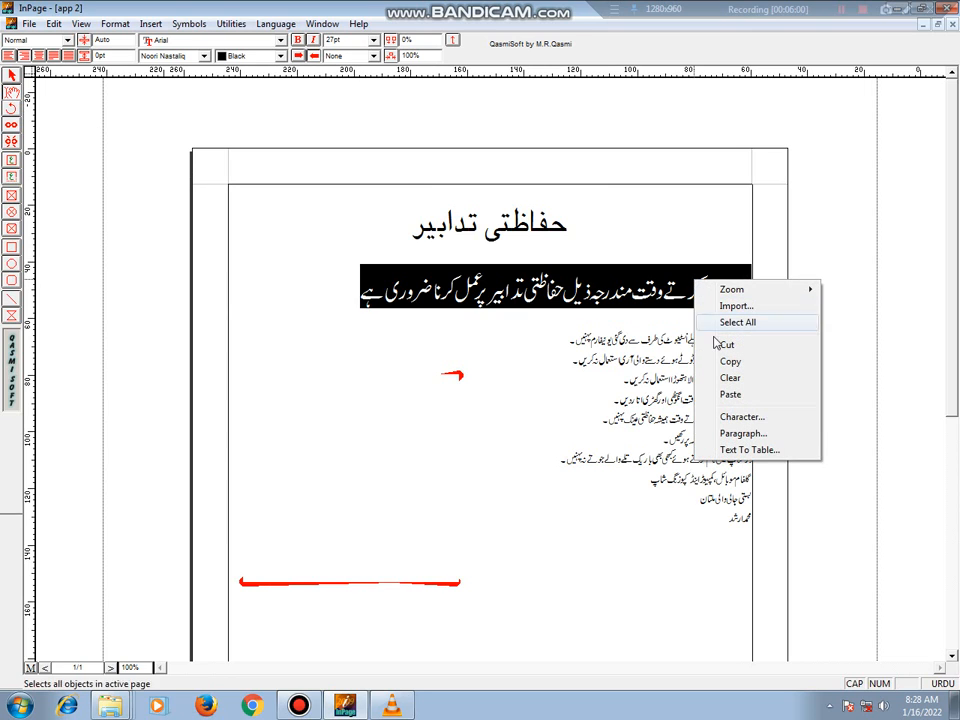
pyautogui.click(729, 362)
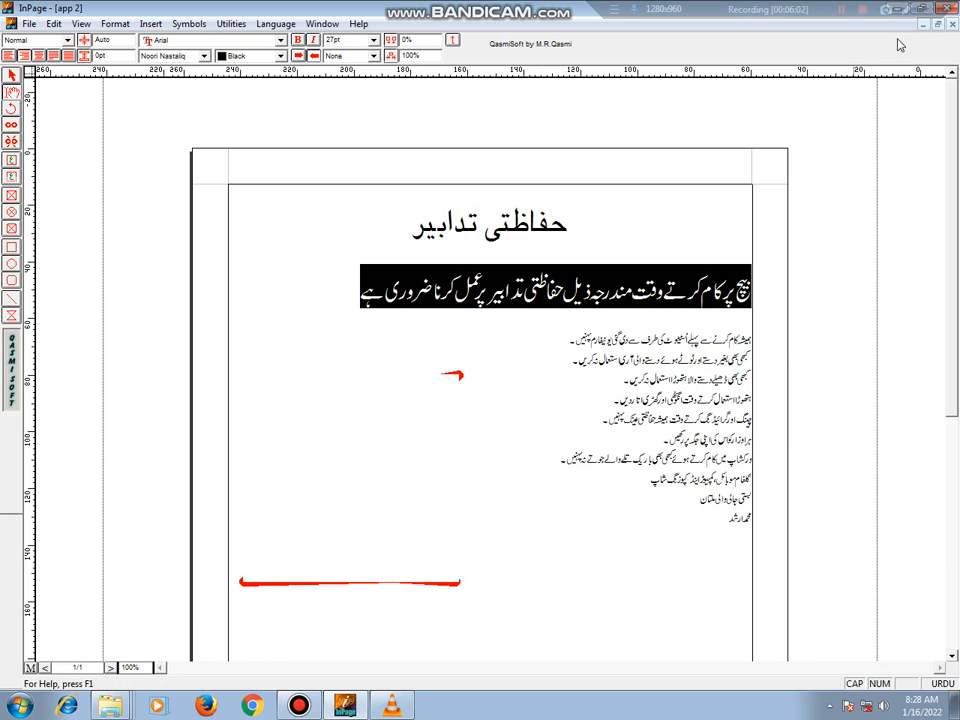
# Step: Return to the maximized Untitled-1 document and paste the copied Urdu heading into the red-bordered title box
pyautogui.hotkey('ctrl', 'n')
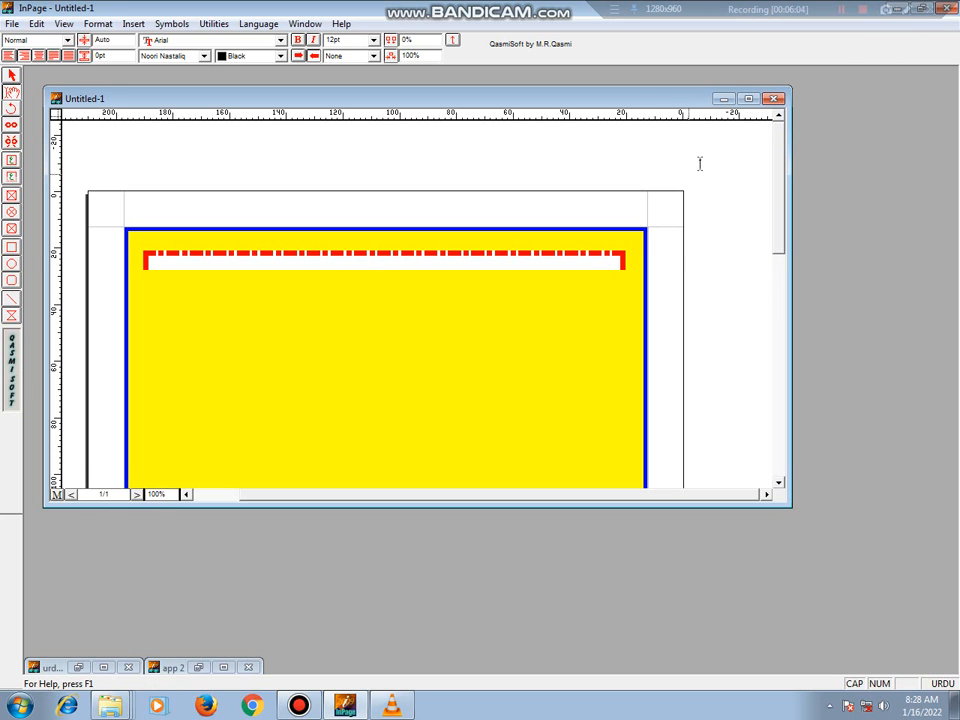
pyautogui.click(748, 100)
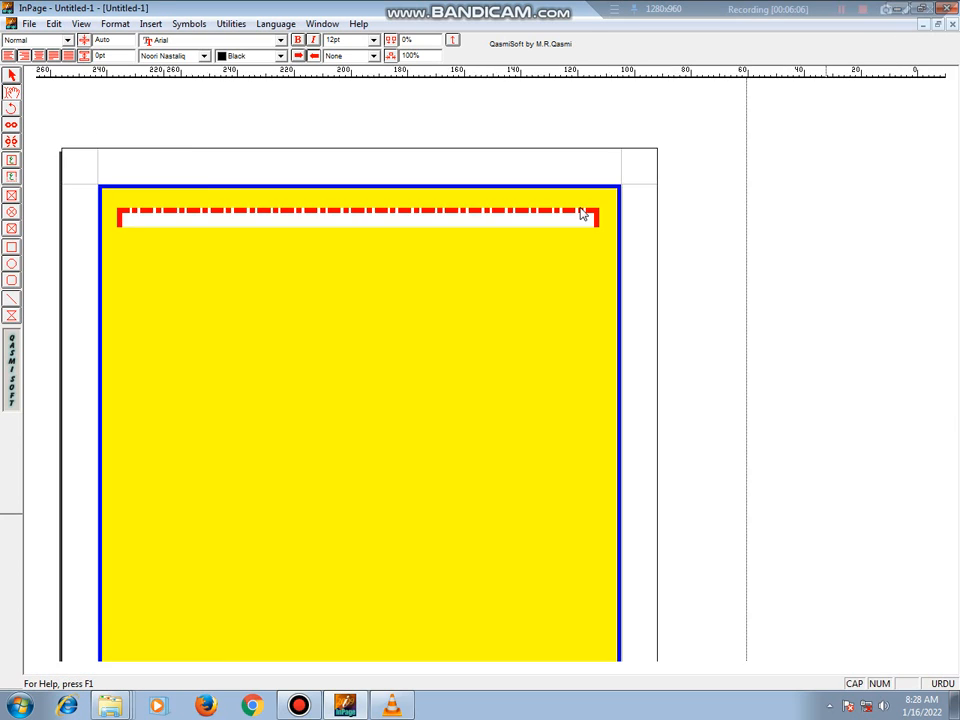
pyautogui.click(546, 221)
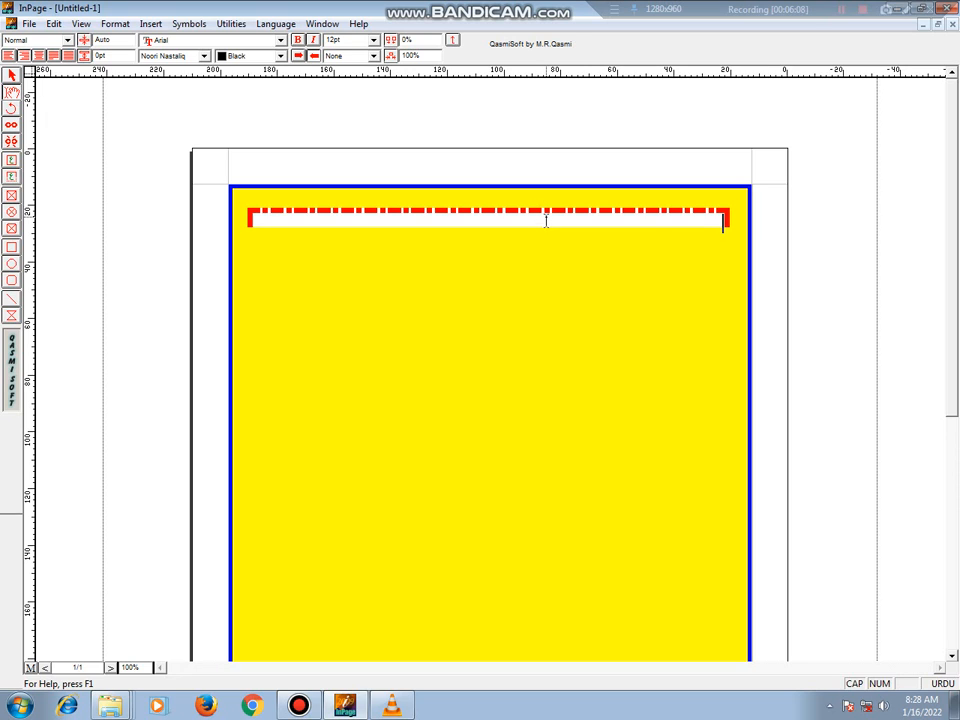
pyautogui.rightClick(546, 221)
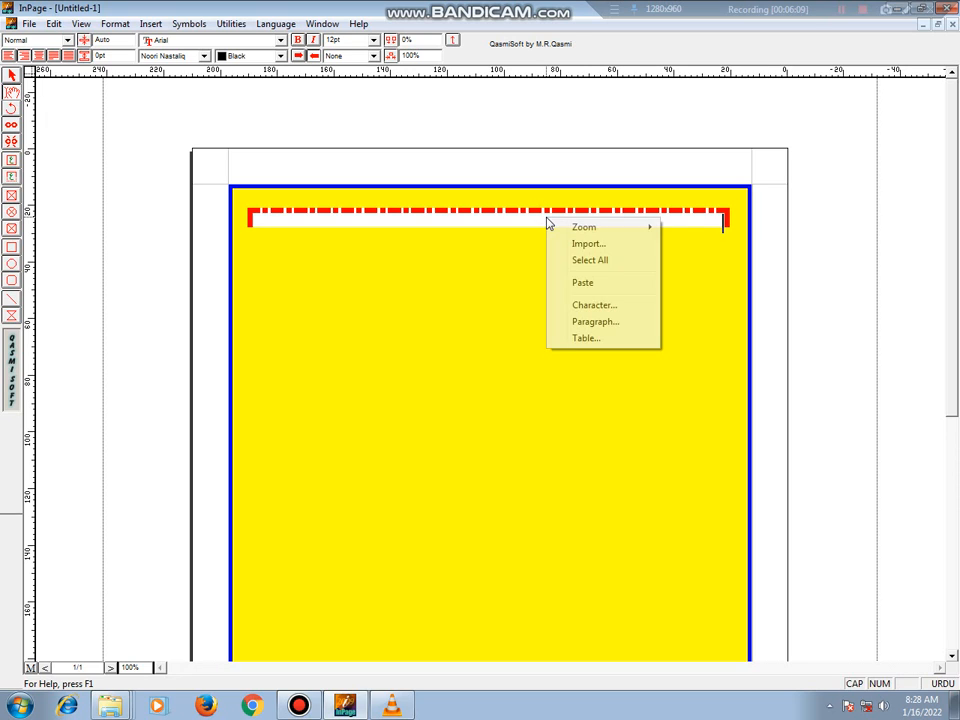
pyautogui.click(578, 283)
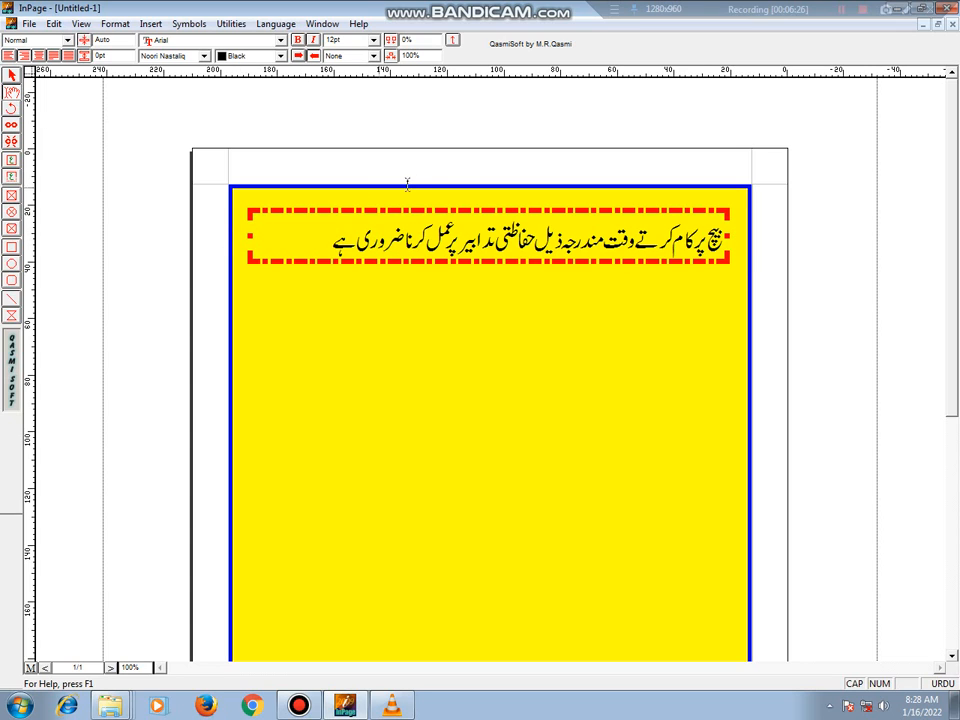
# Step: Draw a text box about 173 mm wide and 87 mm high below the heading and select it
pyautogui.click(13, 163)
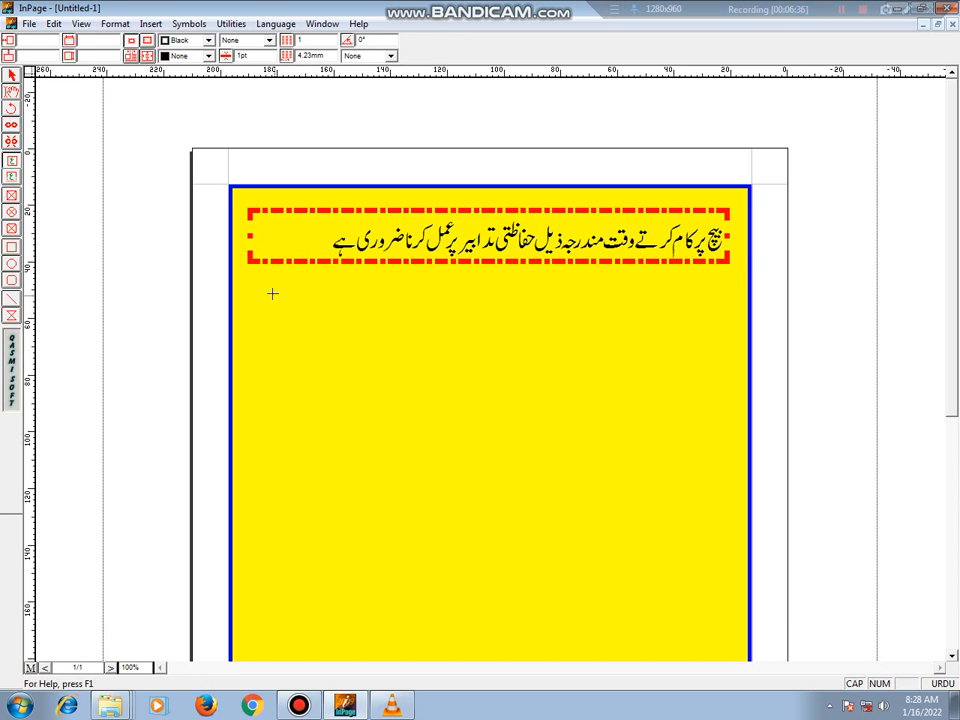
pyautogui.moveTo(243, 280)
pyautogui.mouseDown()
pyautogui.moveTo(276, 309)
pyautogui.moveTo(628, 463)
pyautogui.moveTo(733, 524)
pyautogui.mouseUp()
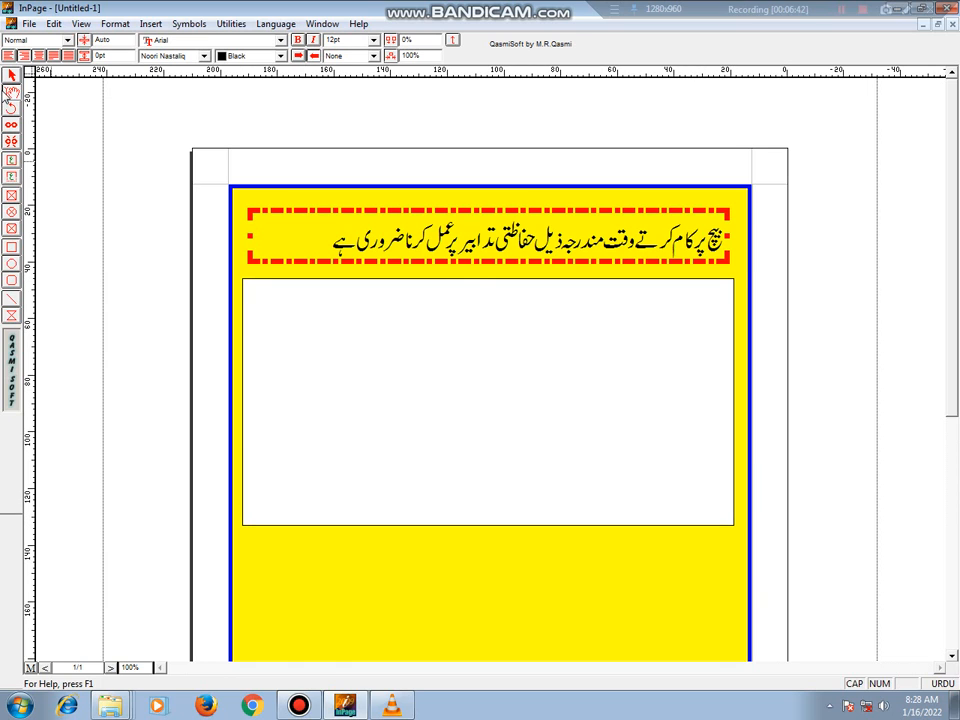
pyautogui.click(12, 77)
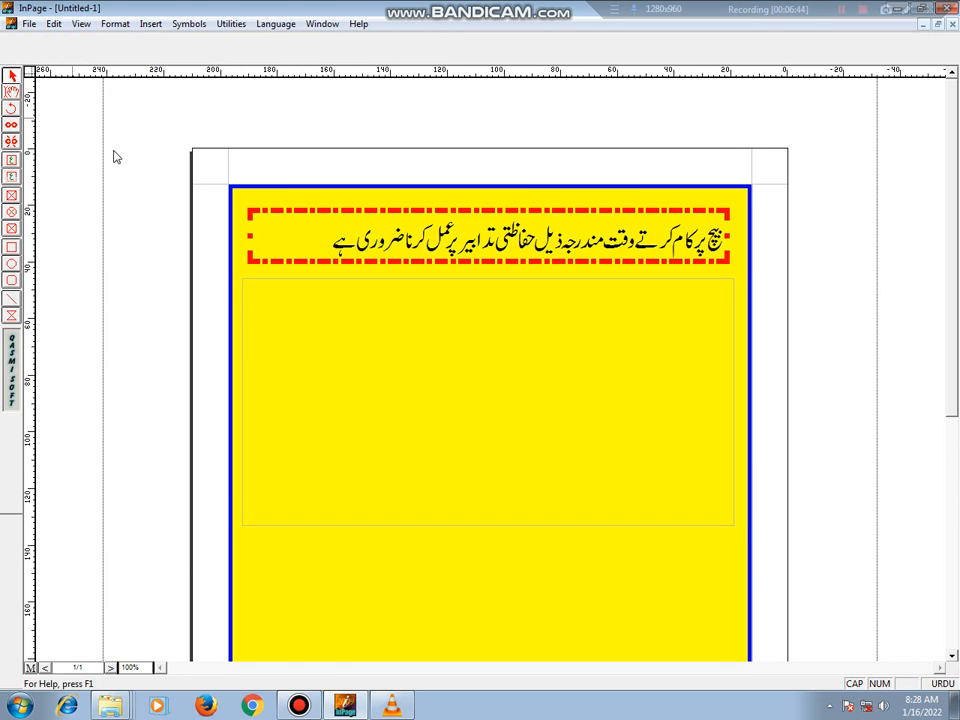
pyautogui.click(311, 318)
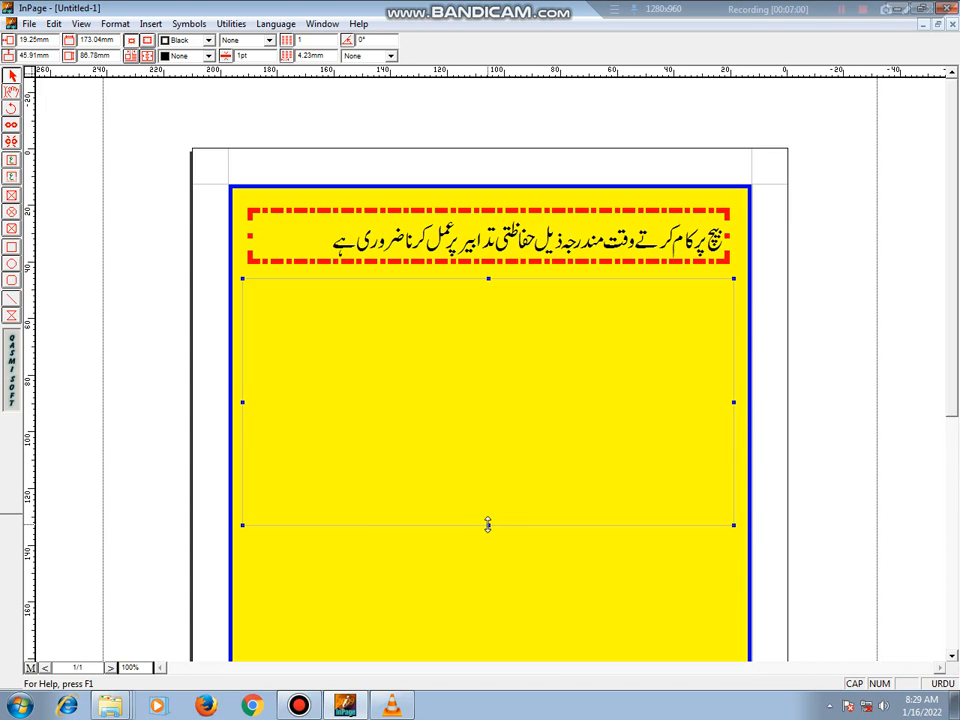
# Step: Resize the lower text box to about 176 mm wide and 81 mm high, with its upper edge farther below the heading
pyautogui.moveTo(488, 524); pyautogui.dragTo(510, 524)
pyautogui.moveTo(720, 401); pyautogui.dragTo(740, 416)
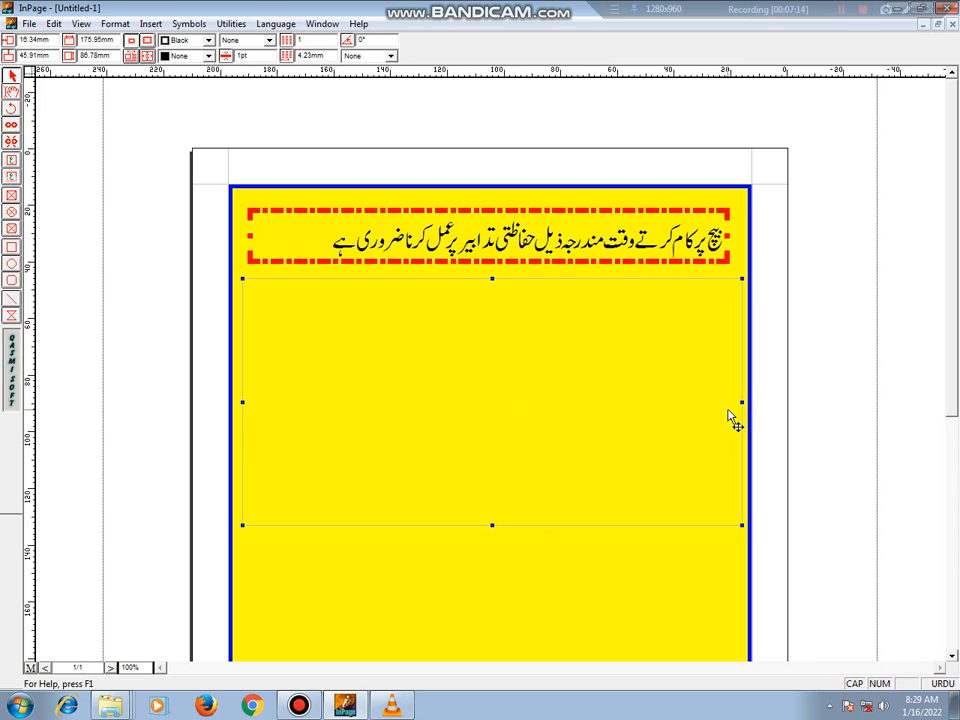
pyautogui.moveTo(492, 279)
pyautogui.mouseDown()
pyautogui.moveTo(497, 460)
pyautogui.moveTo(493, 295)
pyautogui.mouseUp()
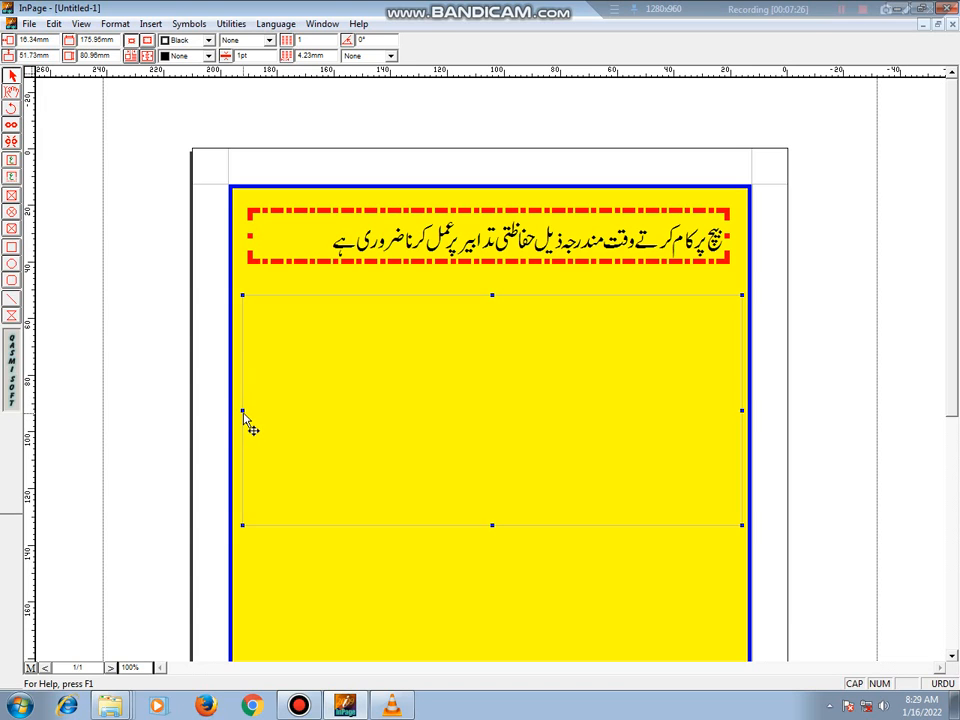
pyautogui.moveTo(242, 412)
pyautogui.mouseDown()
pyautogui.moveTo(518, 422)
pyautogui.moveTo(336, 384)
pyautogui.moveTo(243, 389)
pyautogui.mouseUp()
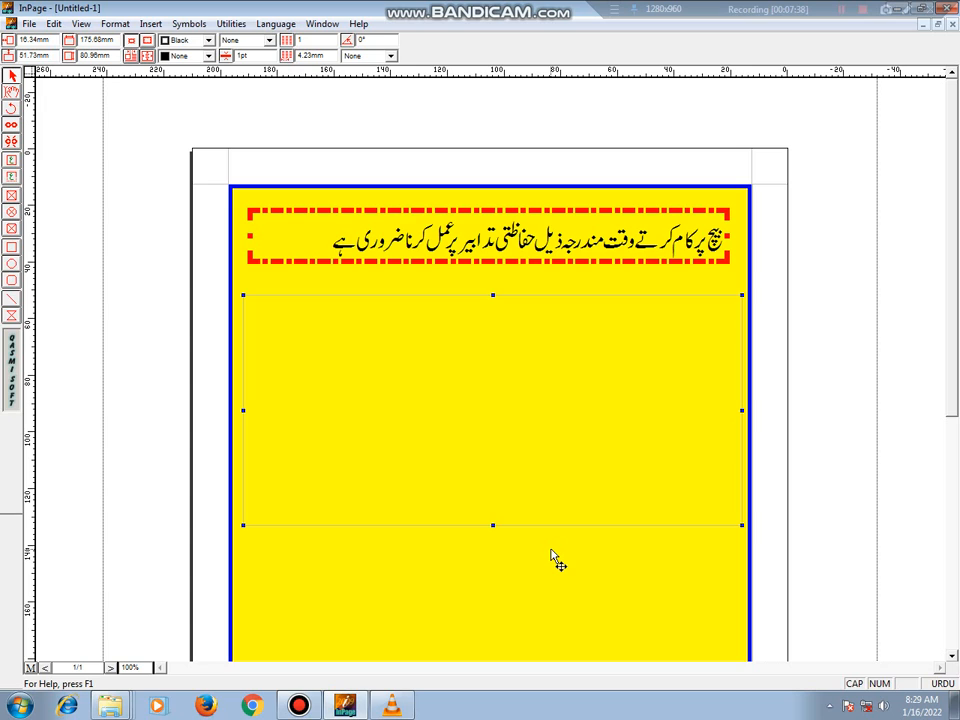
# Step: Switch to VLC media player and play the video LIKE SHARE SUBSCRIBED.mp4
pyautogui.click(563, 254)
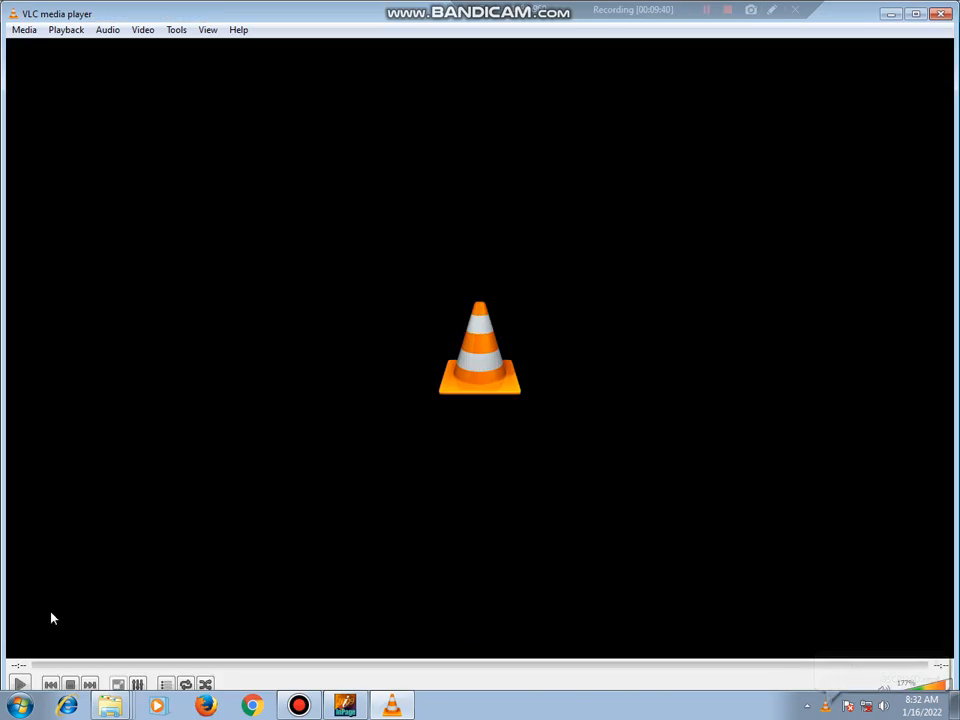
pyautogui.click(22, 684)
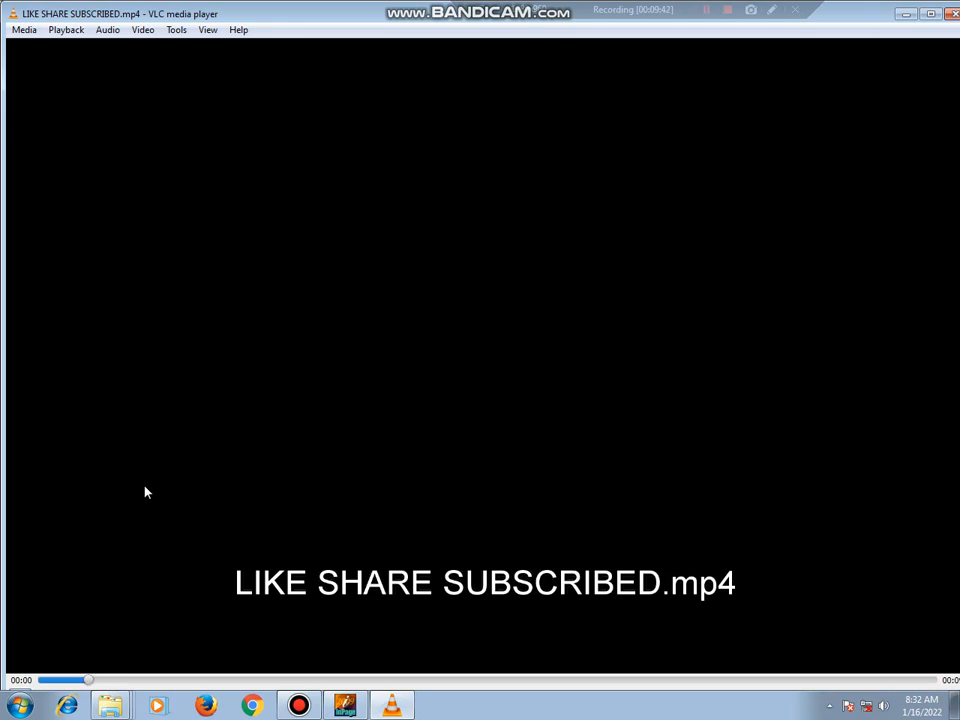